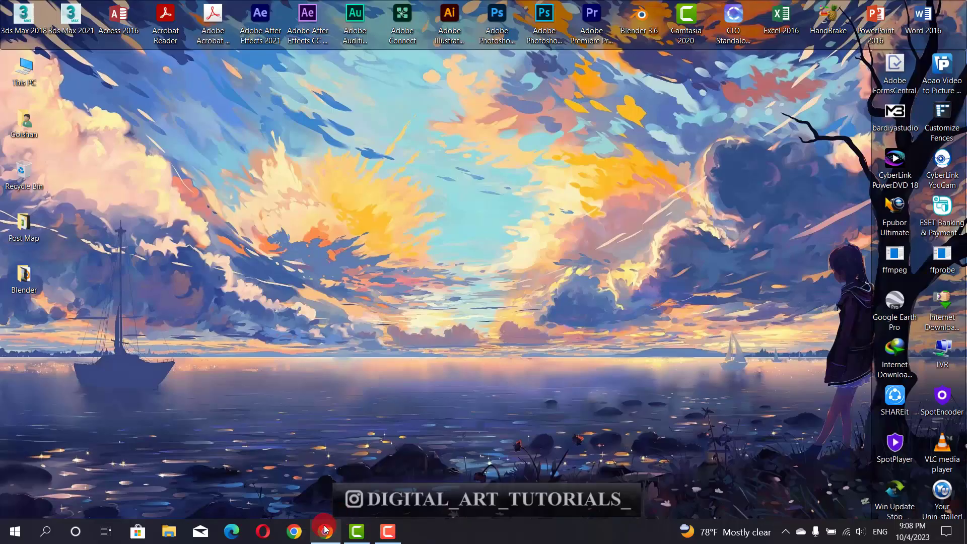
- Open the Mapbox website in Chrome from the taskbar
left_click(325, 530)
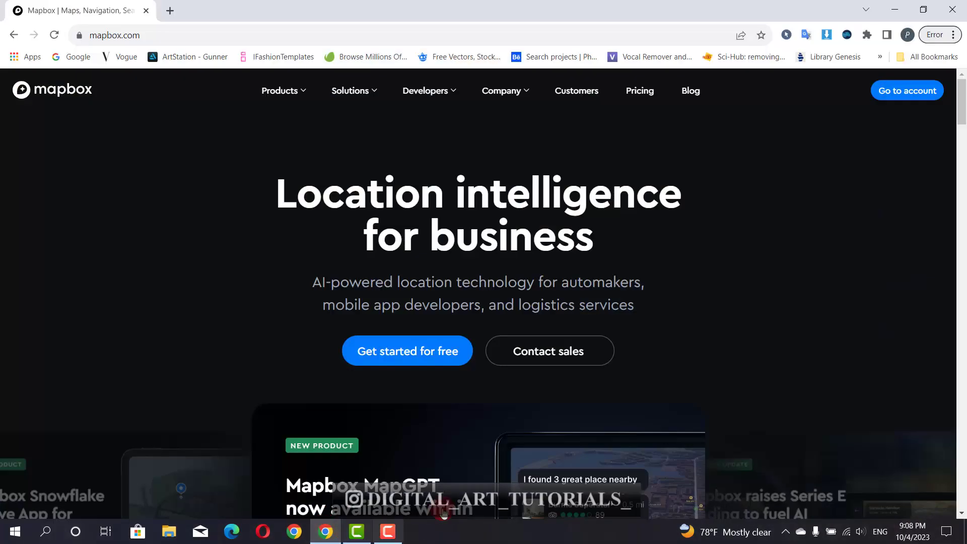
- Go to the Mapbox account dashboard and launch Studio via 'Create a map in Studio'
left_click(890, 92)
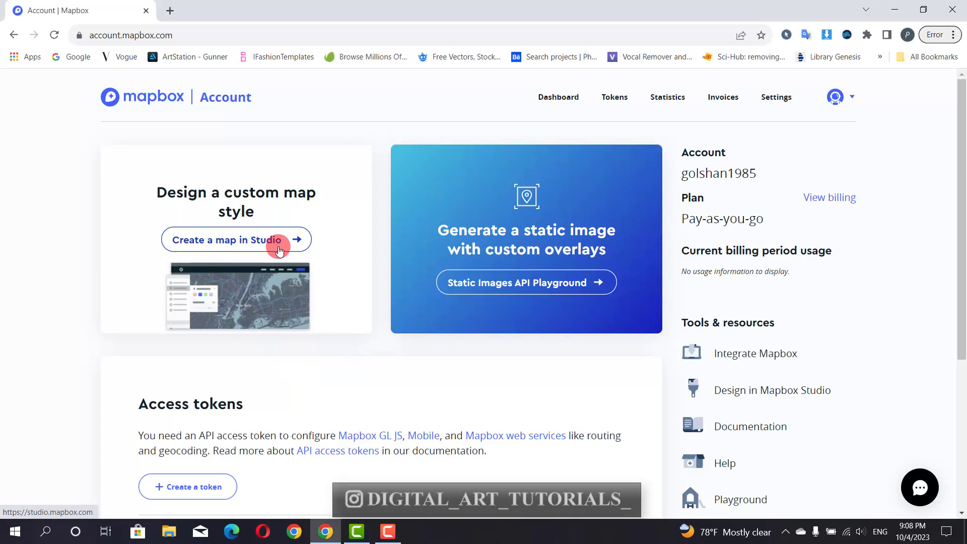
left_click(235, 251)
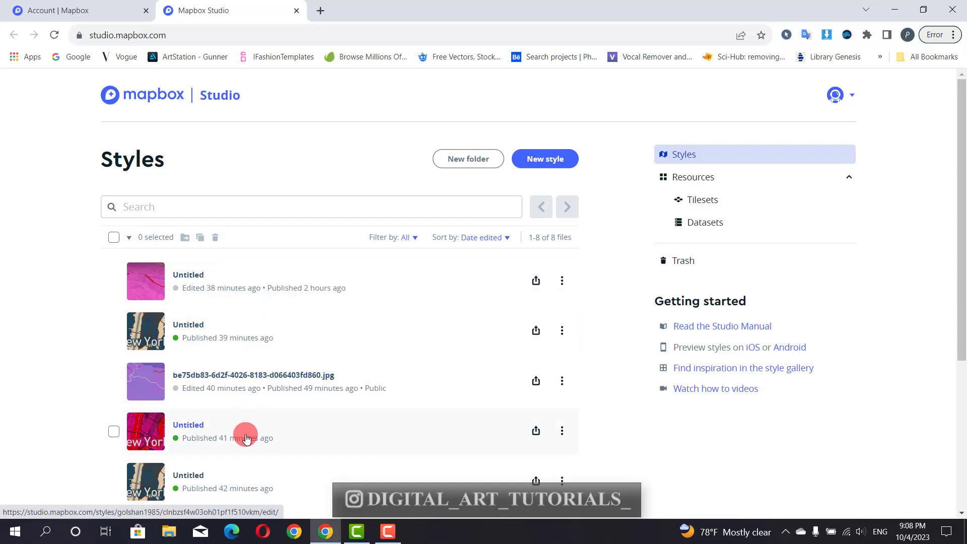
- Scroll through the Styles page's list of 8 saved styles
scroll(246, 437, "down", 2)
scroll(245, 434, "down", 1)
scroll(233, 376, "up", 2)
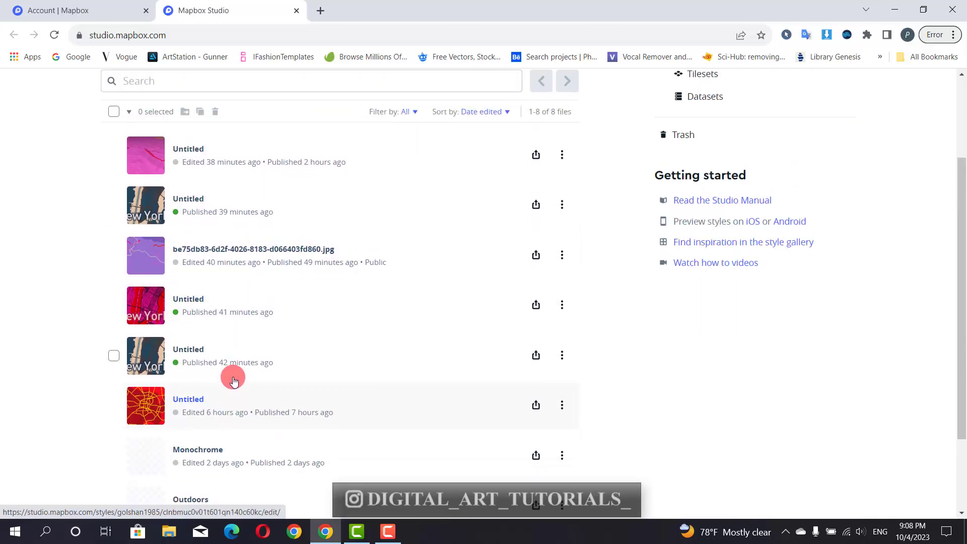
scroll(233, 377, "up", 1)
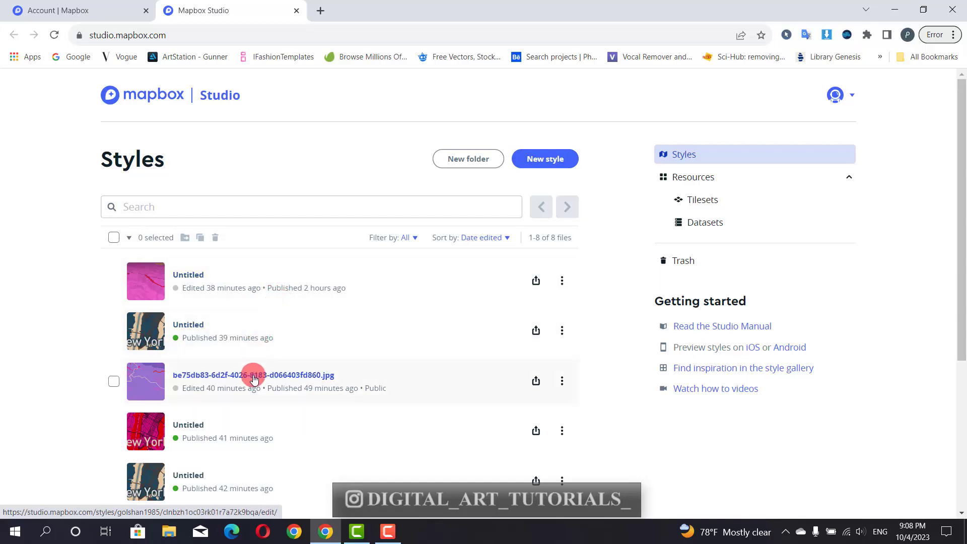
scroll(250, 442, "down", 1)
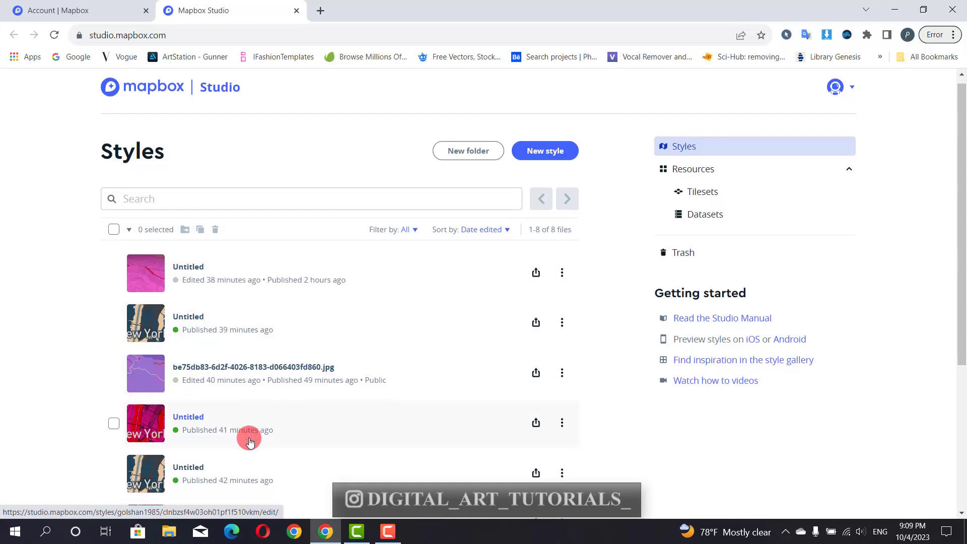
scroll(250, 442, "up", 1)
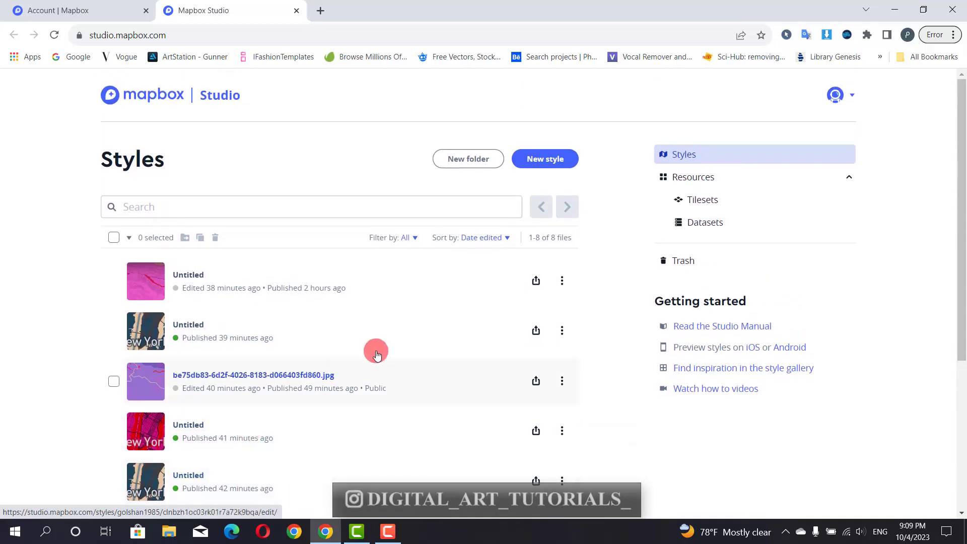
- Start a new style and preview Monochrome's Sky, Dark and Bubblegum variations
left_click(542, 166)
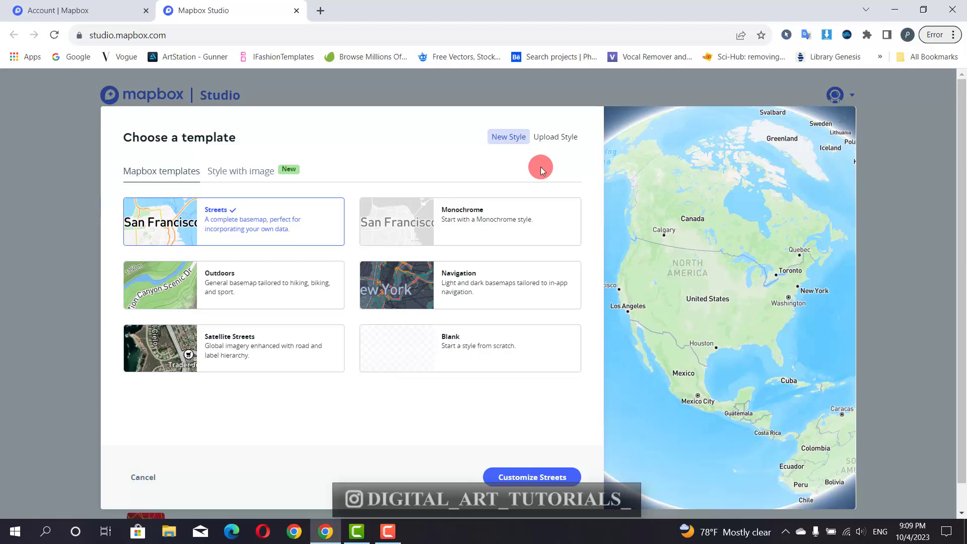
left_click(471, 215)
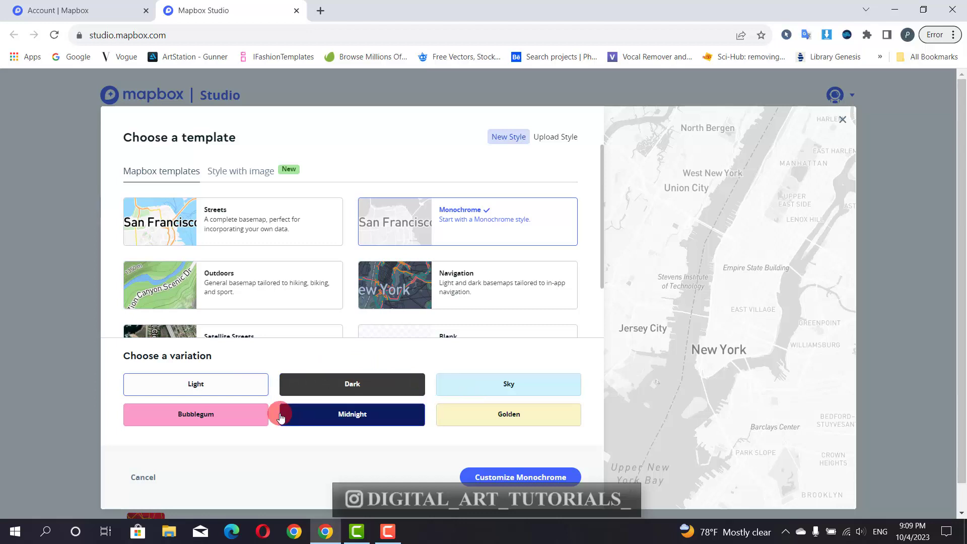
left_click(477, 384)
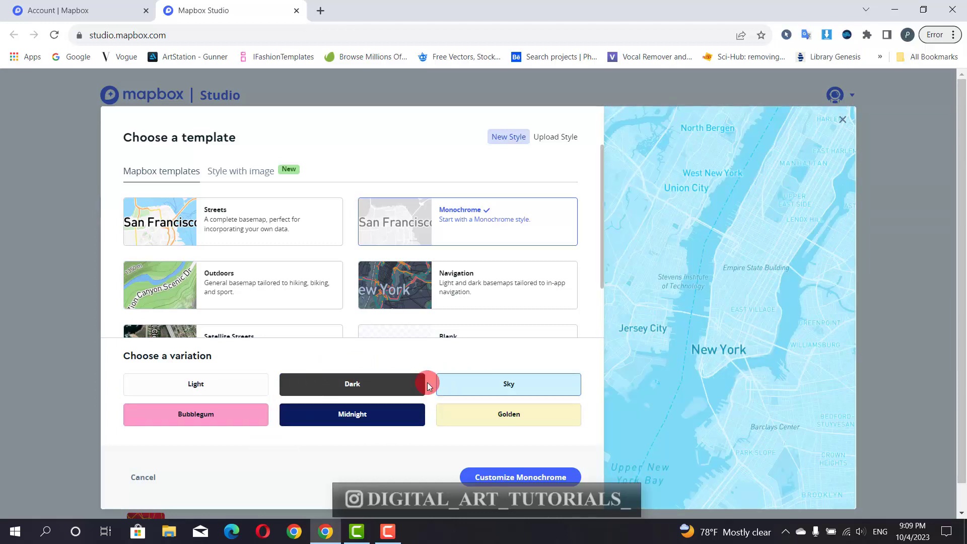
left_click(401, 385)
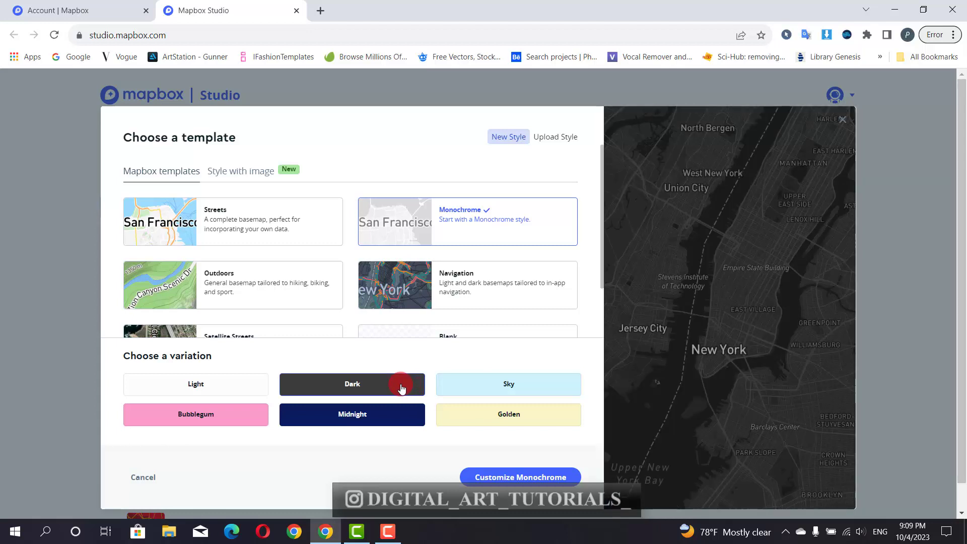
left_click(253, 418)
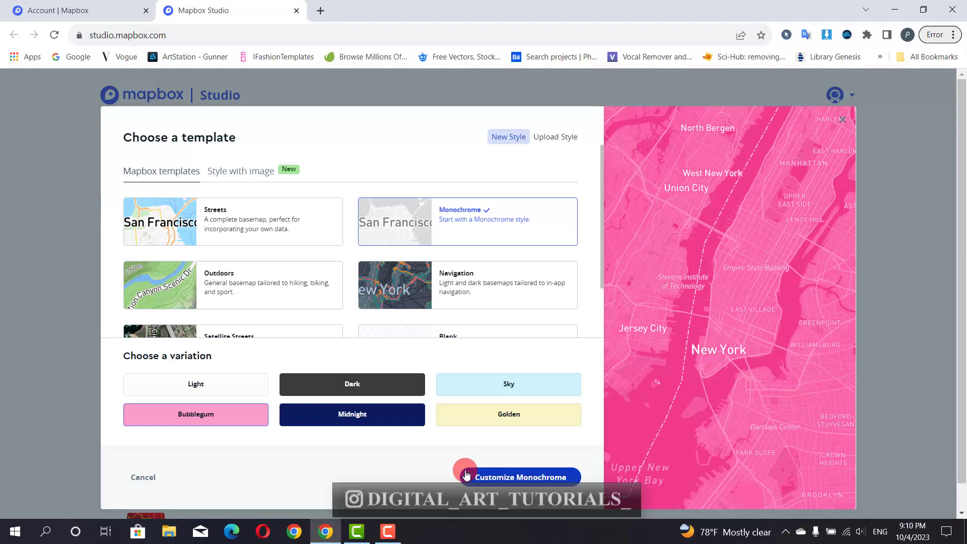
- Choose the Navigation template's Day variation and zoom the Munich preview out
left_click(477, 286)
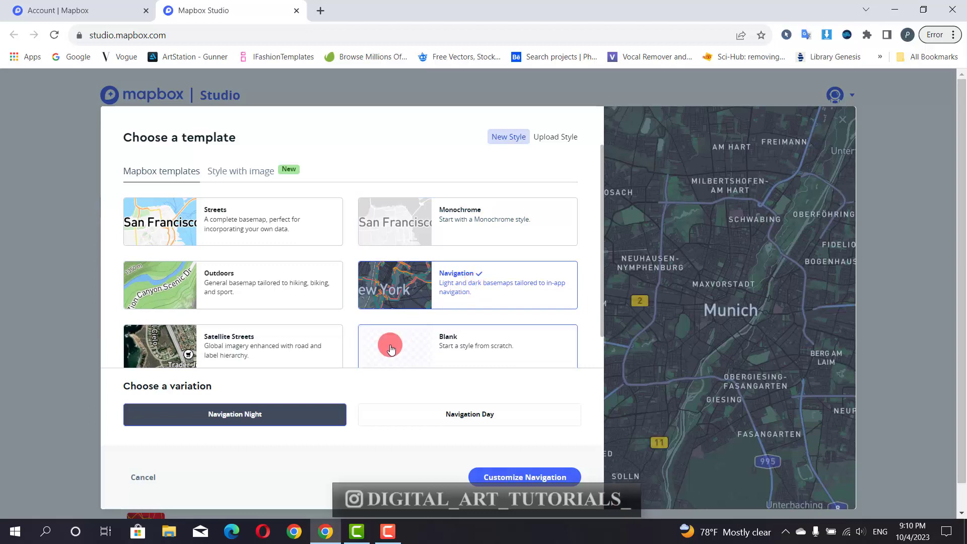
left_click(440, 417)
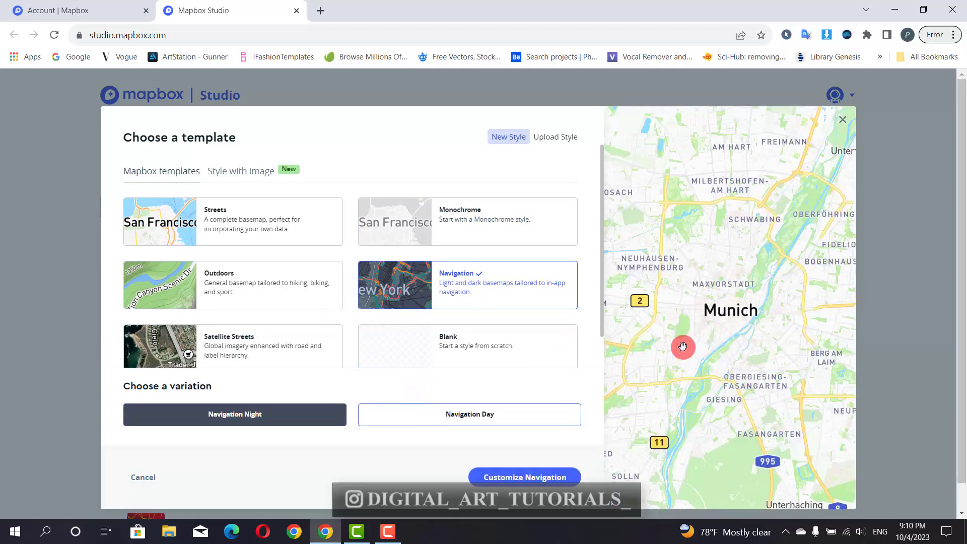
scroll(794, 359, "down", 1)
scroll(795, 360, "down", 5)
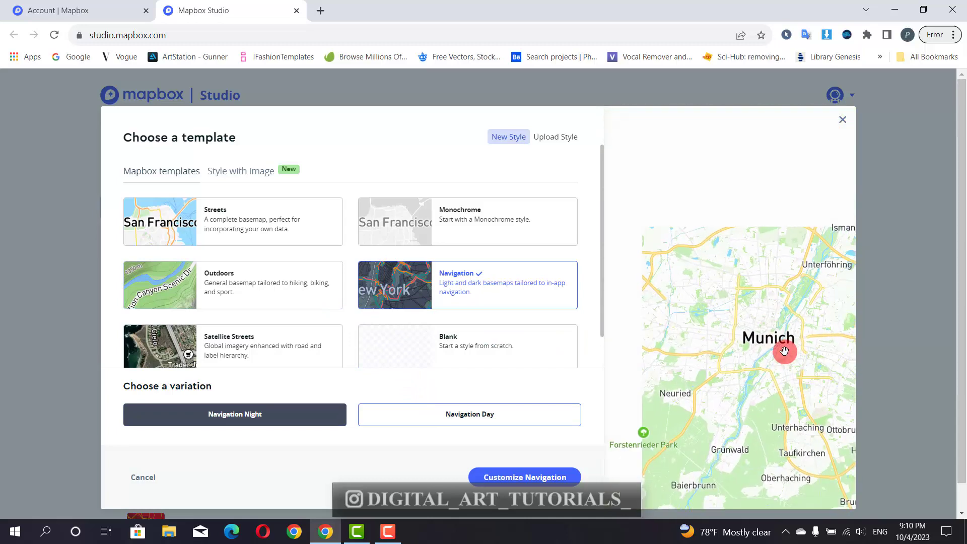
left_click_drag(781, 346, 725, 301)
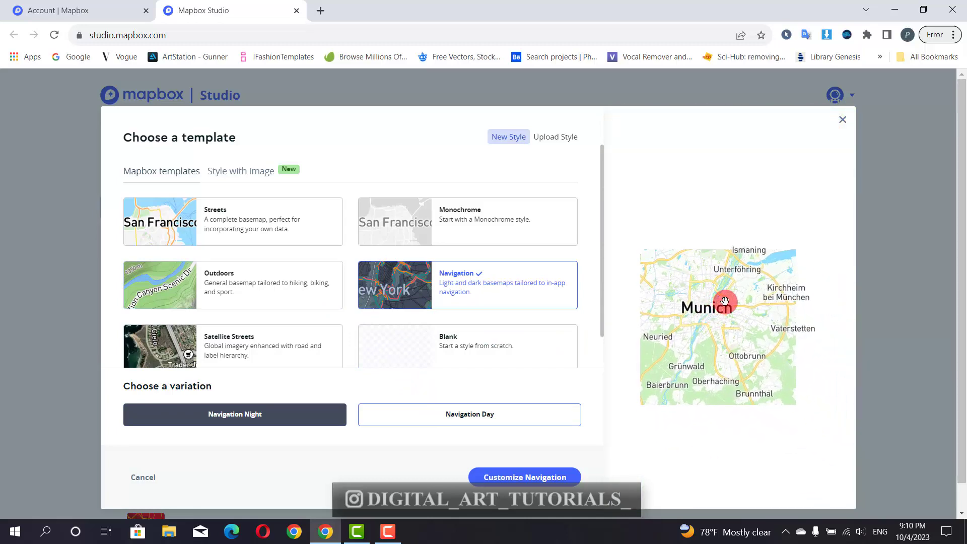
scroll(725, 301, "down", 4)
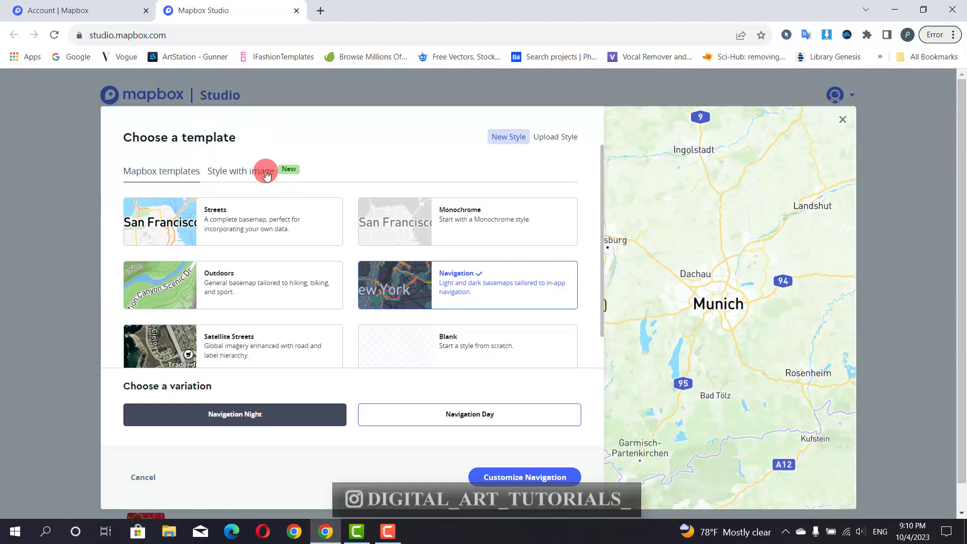
- Switch to Style with image and compare Light and Dark palettes, settling on Colorful
left_click(266, 174)
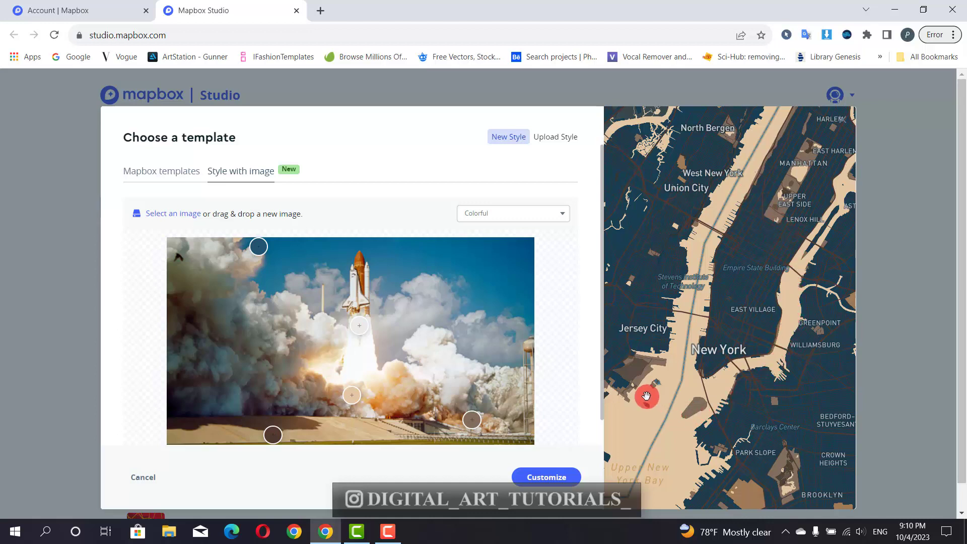
left_click(526, 213)
left_click(486, 237)
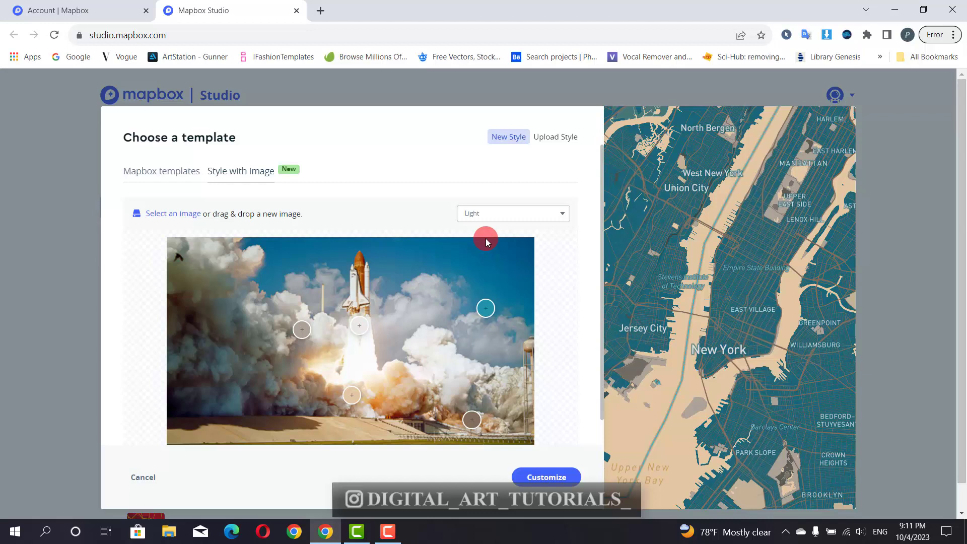
left_click(491, 213)
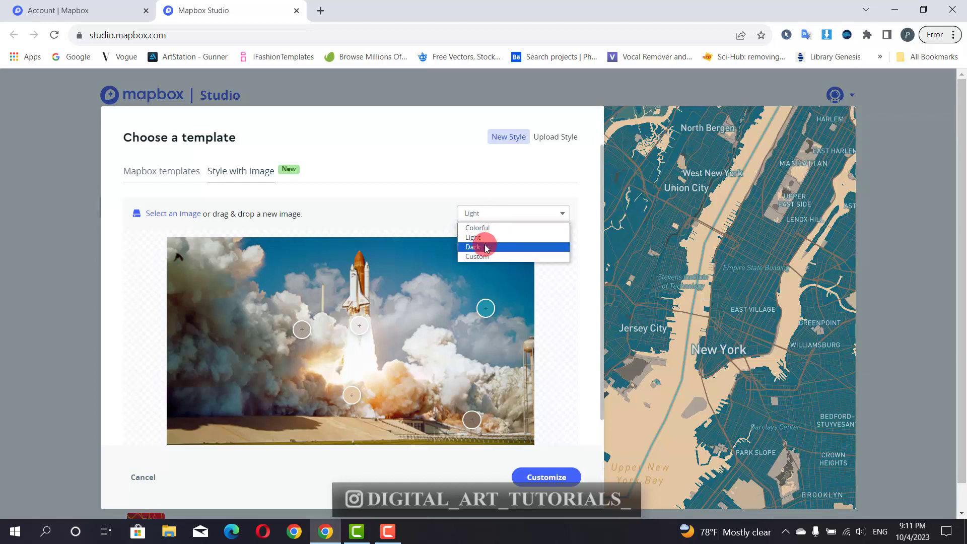
left_click(485, 243)
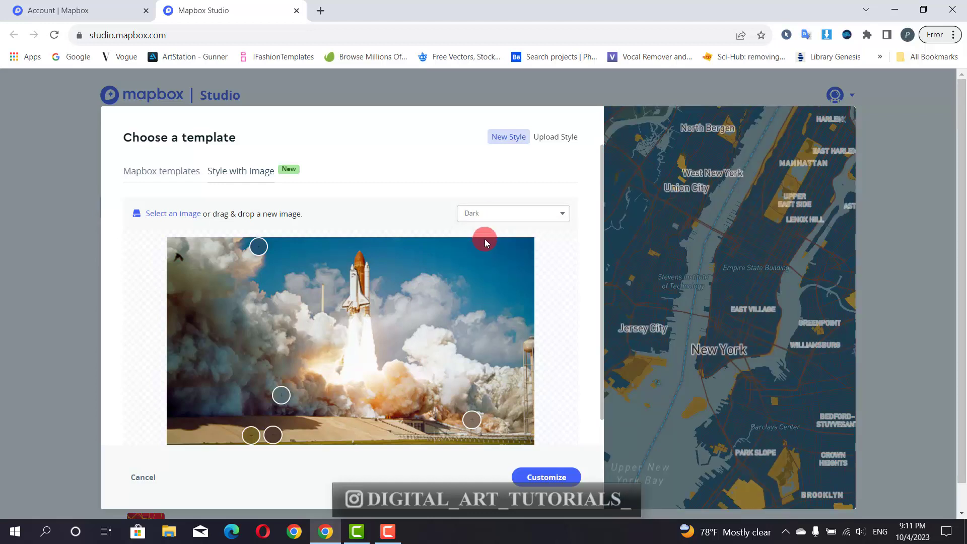
left_click(486, 213)
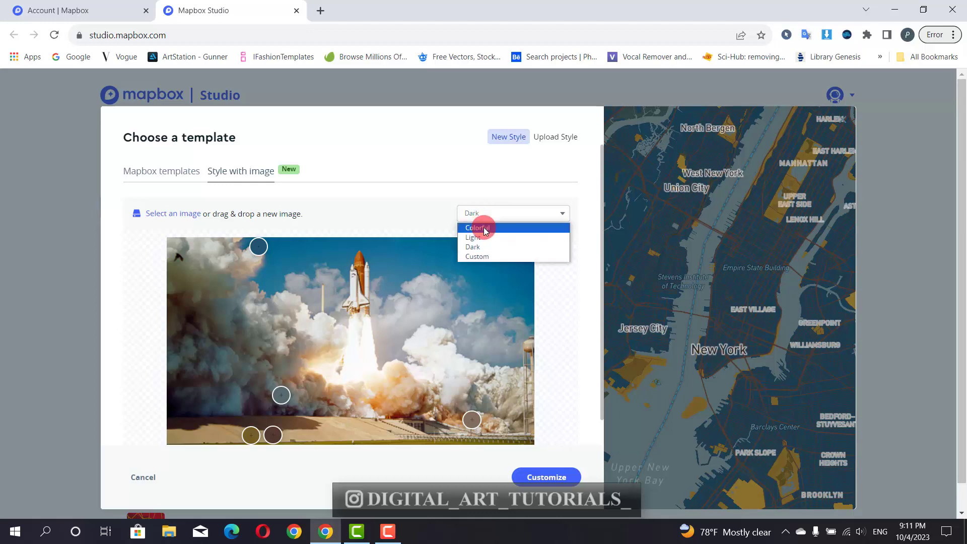
left_click(485, 230)
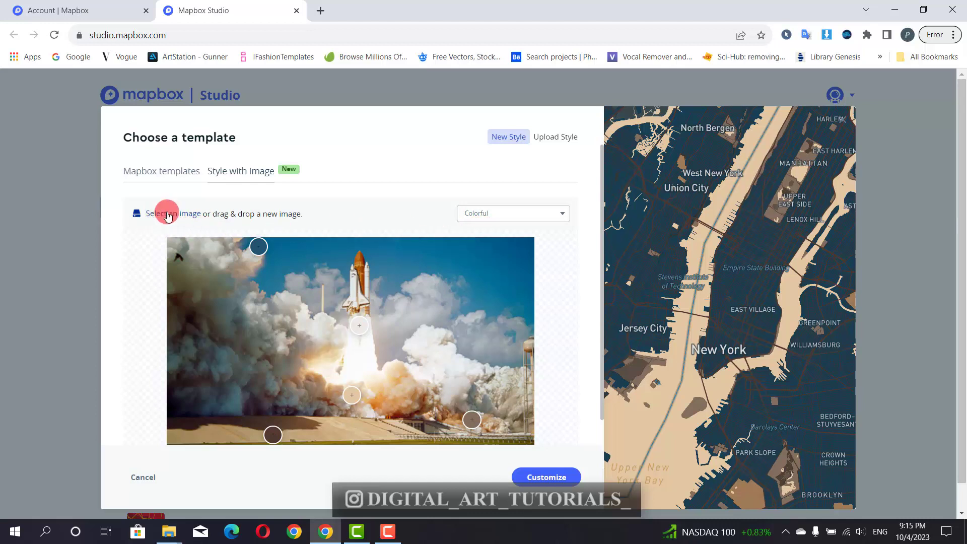
- Load the 0A photo from Downloads as the style image
left_click(168, 214)
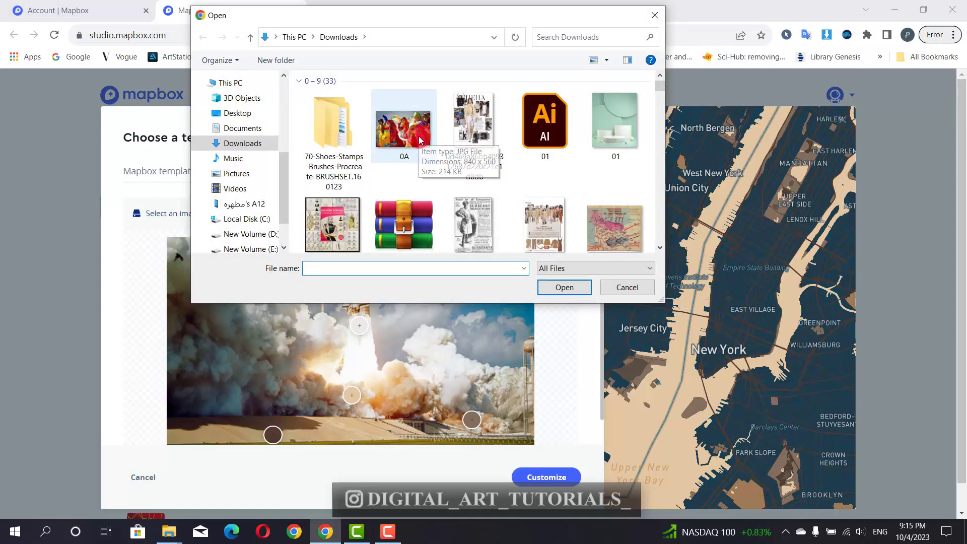
left_click(419, 136)
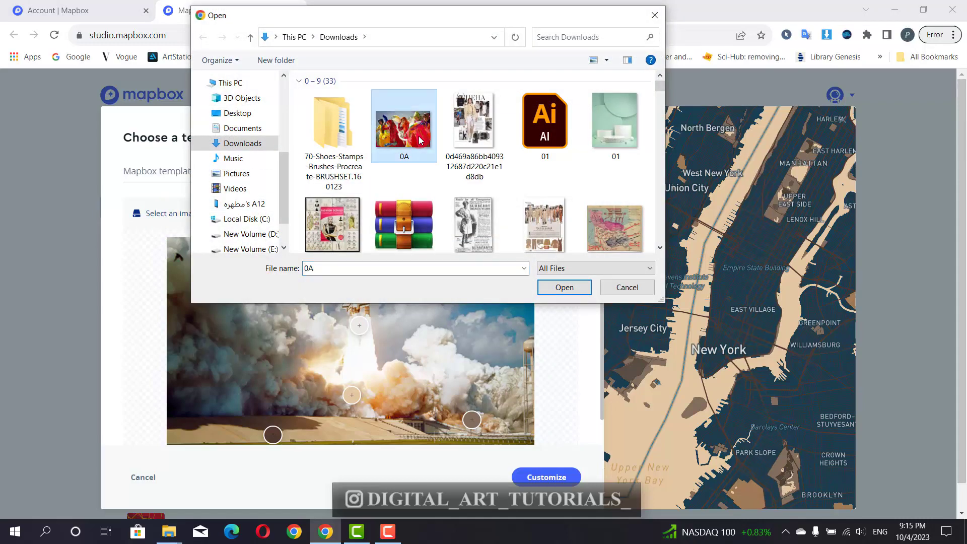
double_click(419, 136)
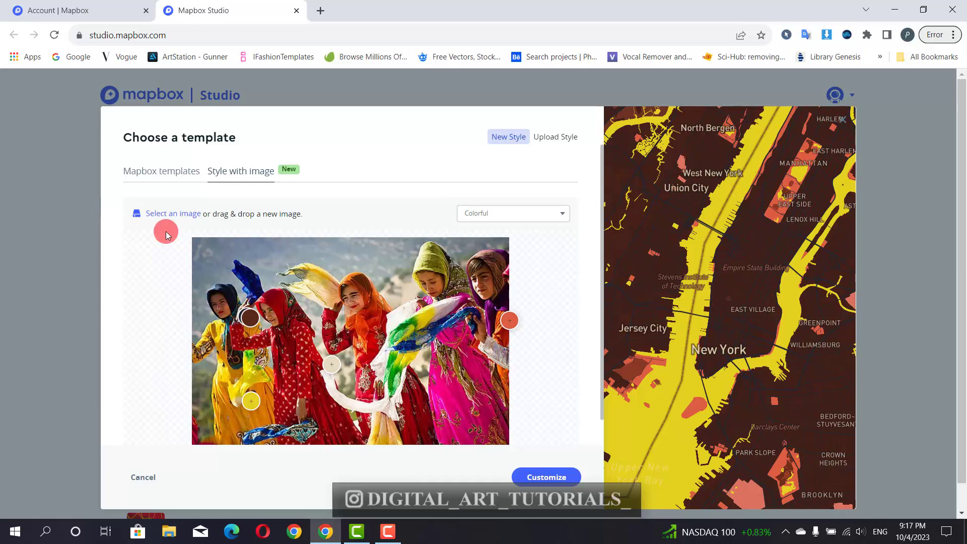
- Try the Light palette preset, then apply the Dark preset
left_click(522, 213)
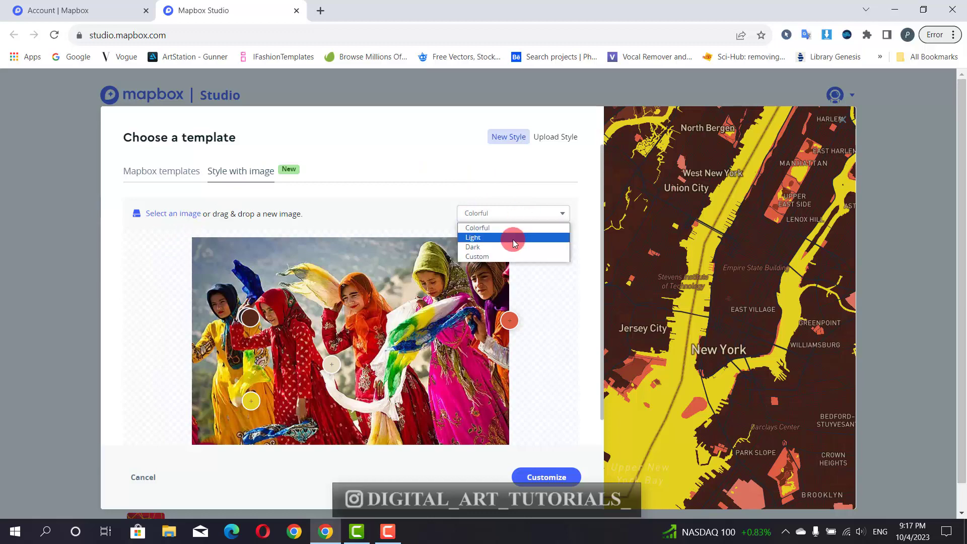
left_click(514, 237)
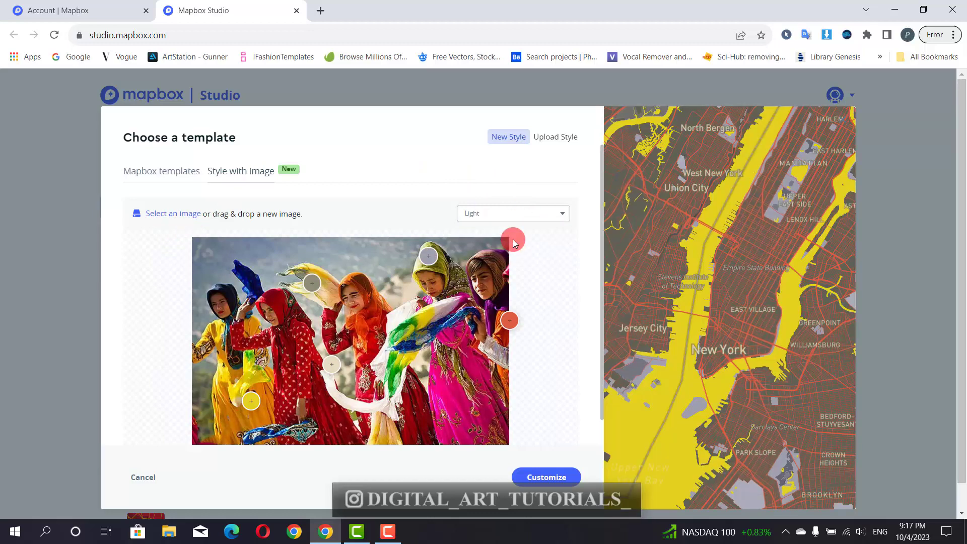
left_click(512, 212)
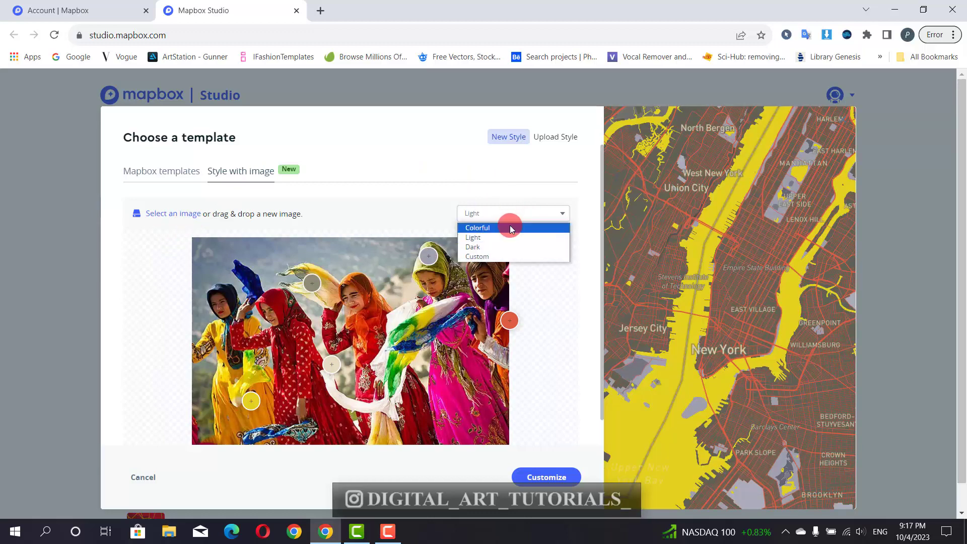
left_click(505, 247)
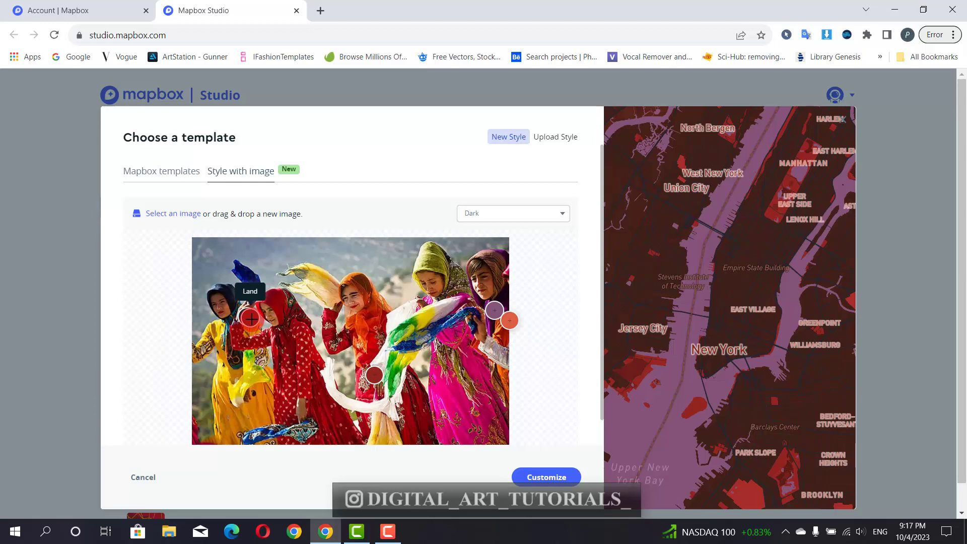
- Resample Land, Road, Greenspace (yellow dress), Water (red dress) and Label (white scarf) colours
left_click_drag(251, 319, 438, 406)
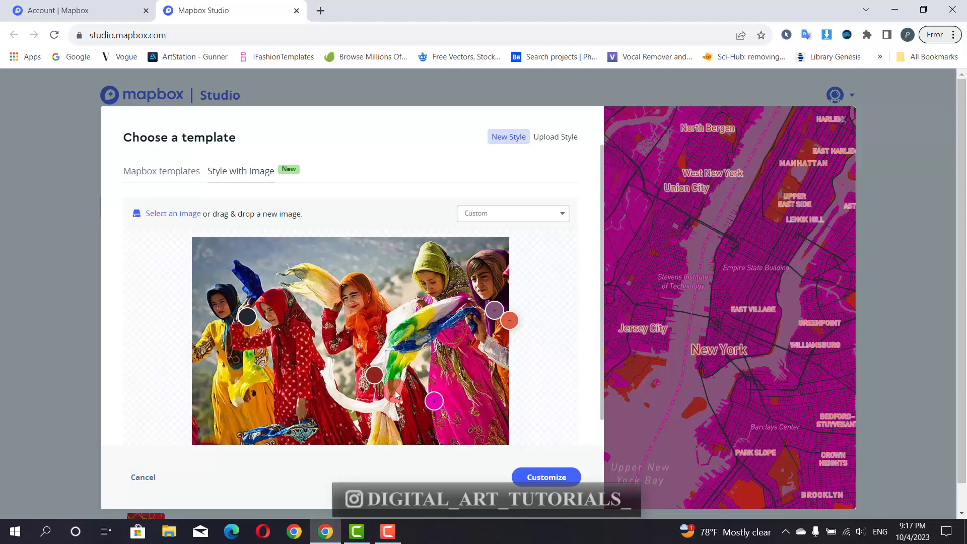
left_click_drag(251, 319, 503, 256)
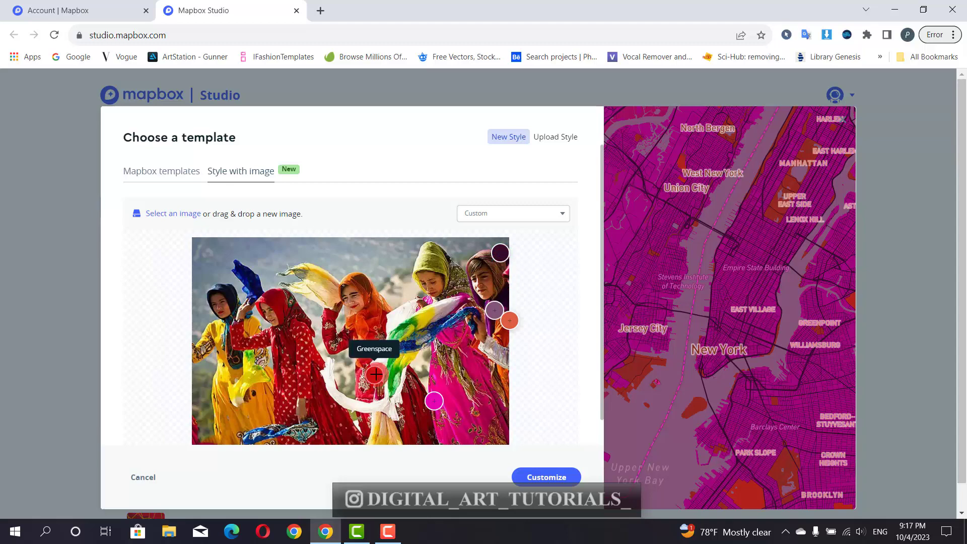
left_click_drag(375, 374, 247, 377)
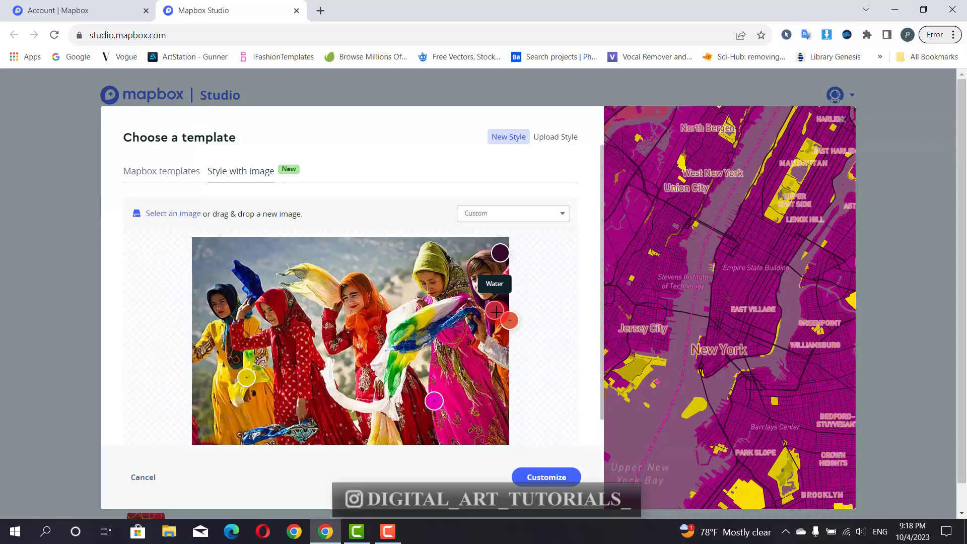
left_click_drag(496, 312, 363, 371)
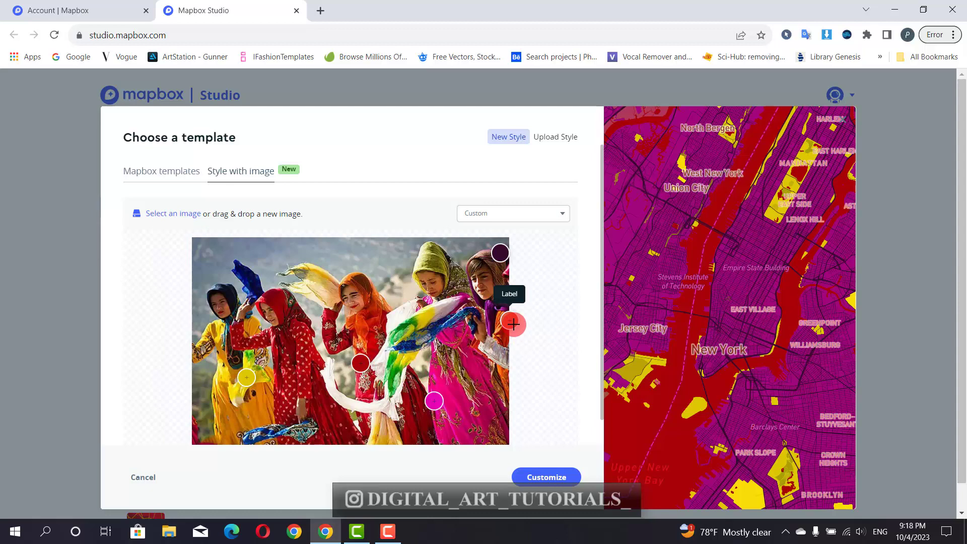
left_click_drag(514, 324, 409, 323)
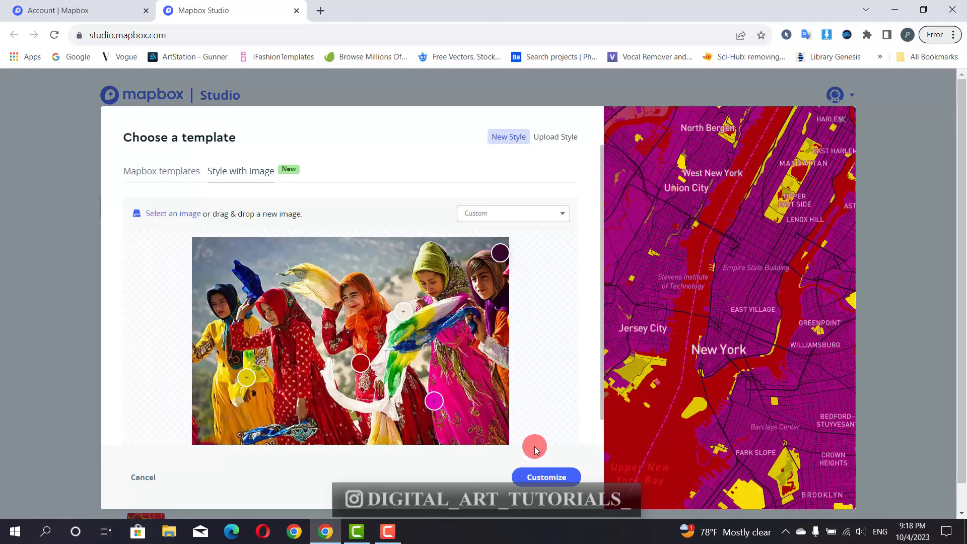
- Create the style from the custom palette with Customize and open the map's place search
left_click(538, 472)
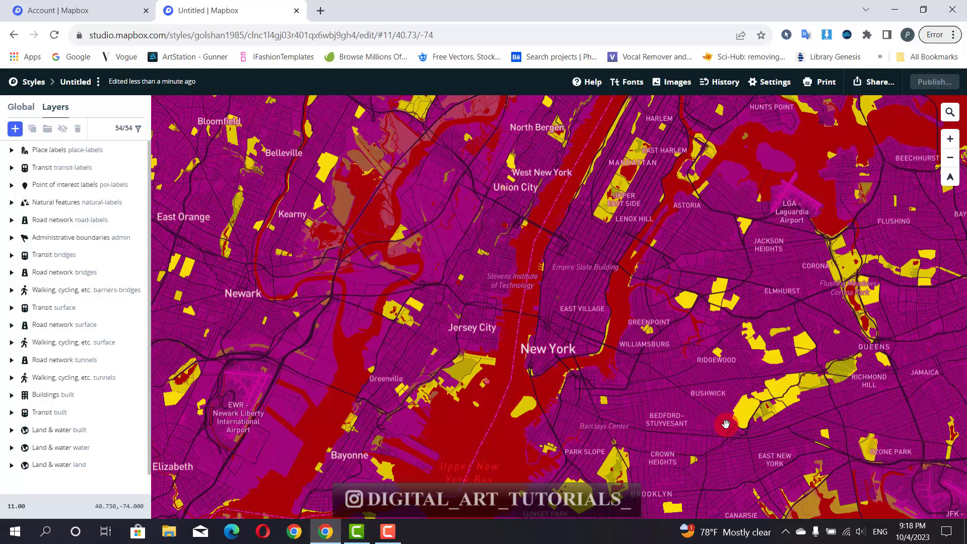
left_click(950, 112)
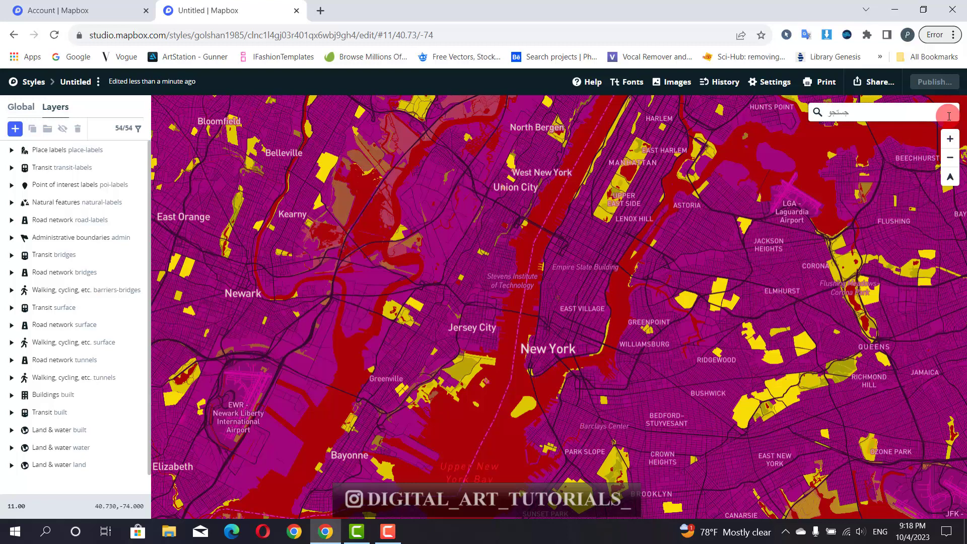
key("alt+shift")
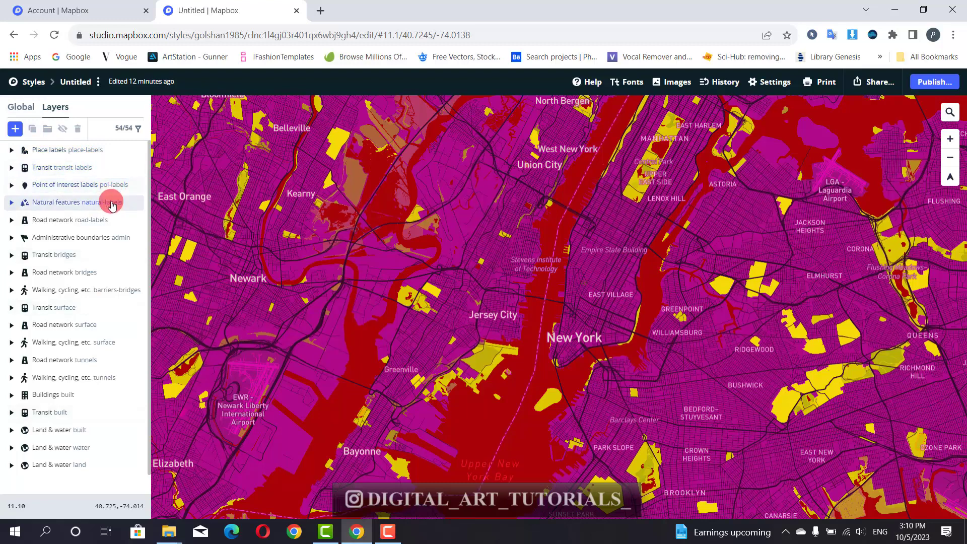
- Hide the Transit labels component, including its airport-label layer
left_click(83, 153)
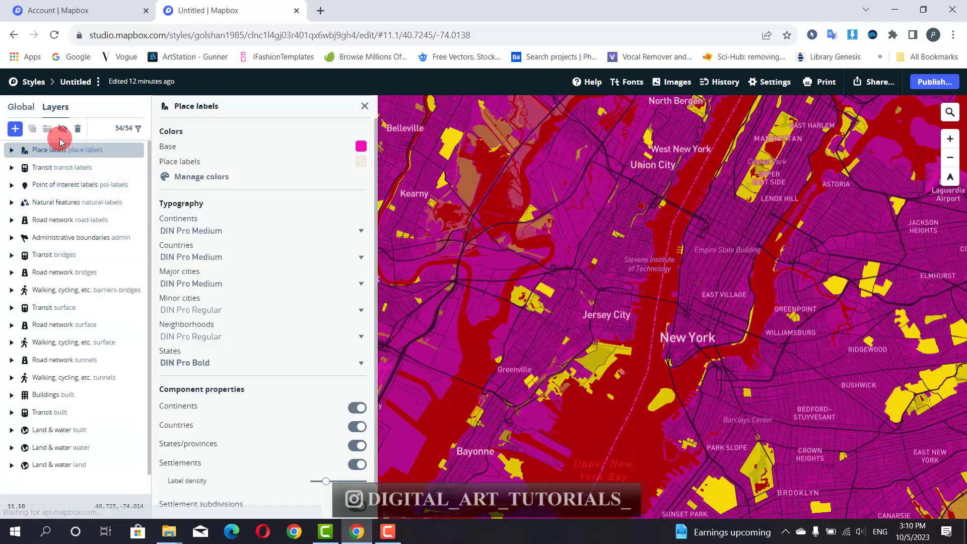
left_click(68, 169)
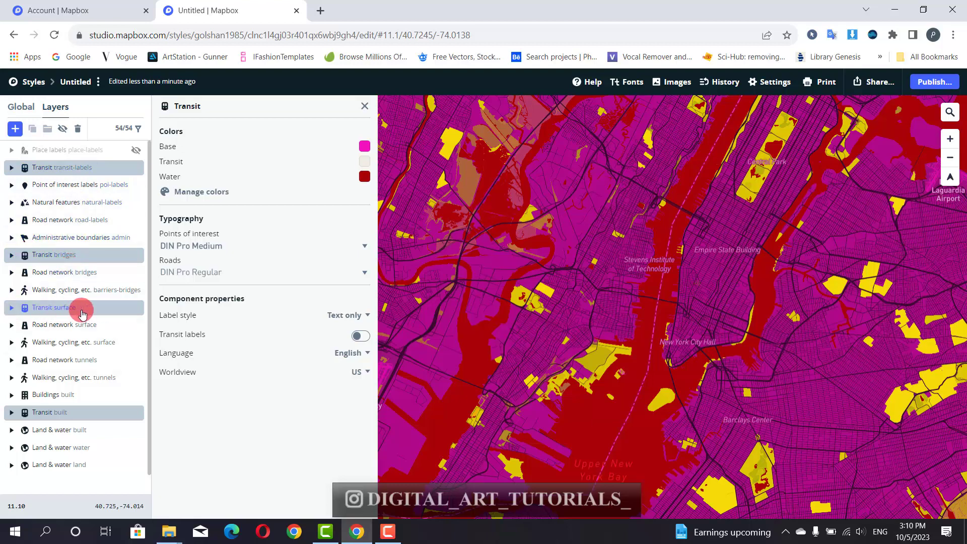
left_click(62, 130)
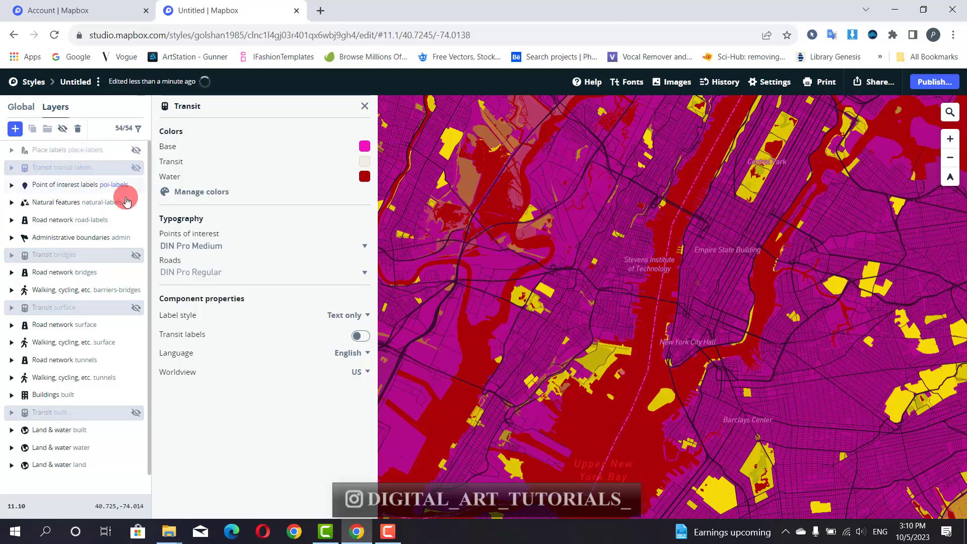
left_click(62, 130)
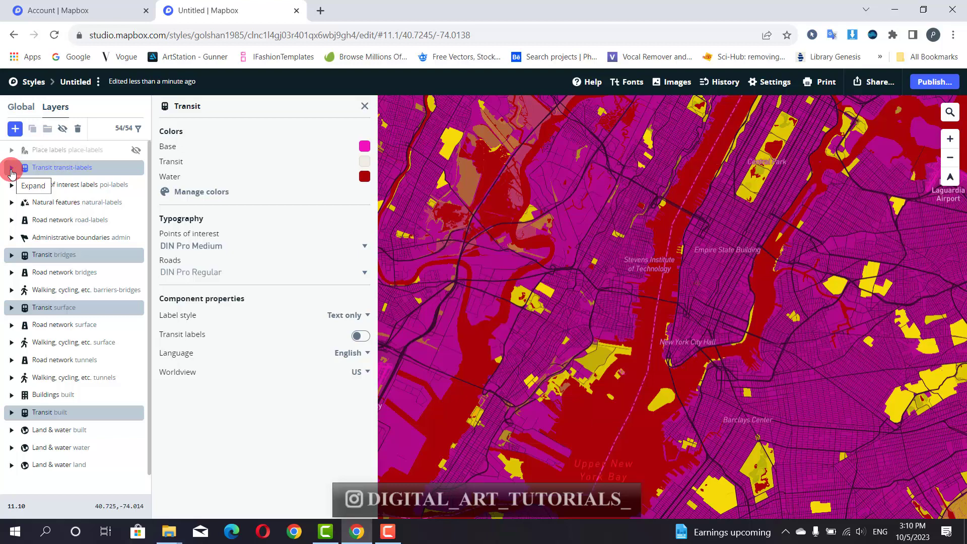
left_click(11, 171)
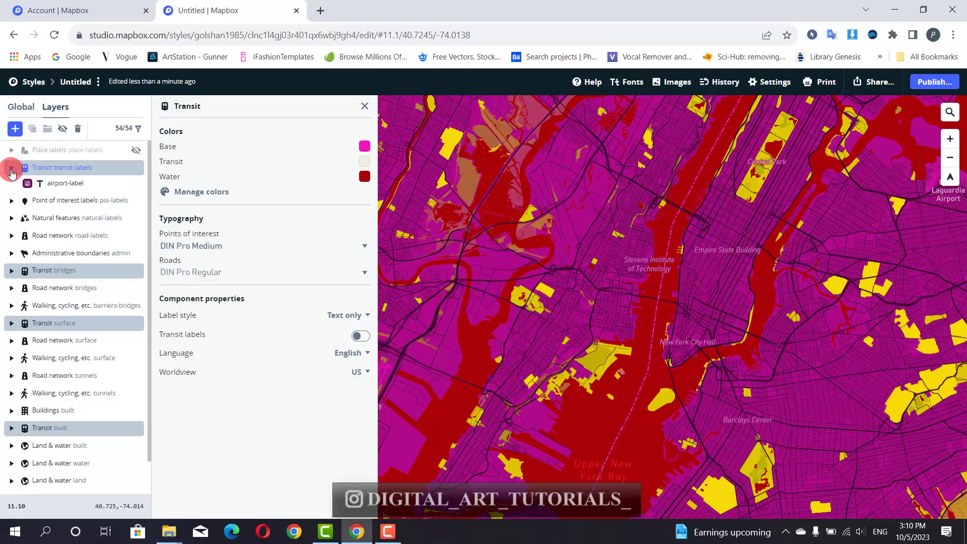
left_click(55, 185)
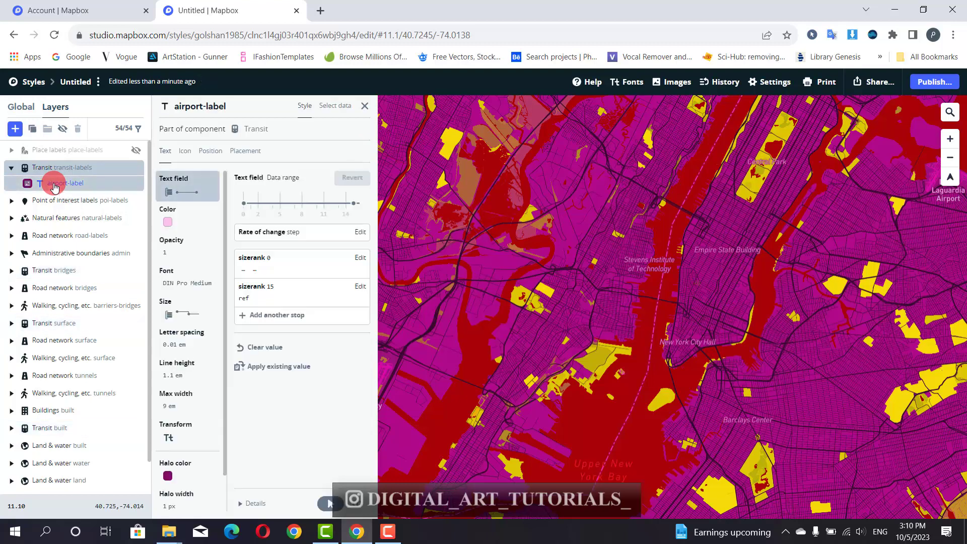
left_click(63, 128)
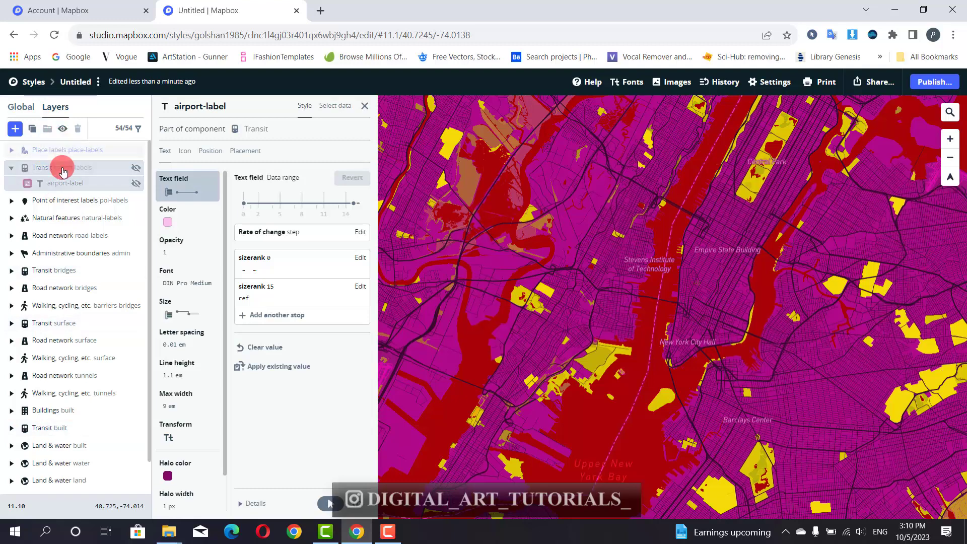
- Hide the Point of interest, Natural features and road-labels components
left_click(63, 200)
left_click(62, 129)
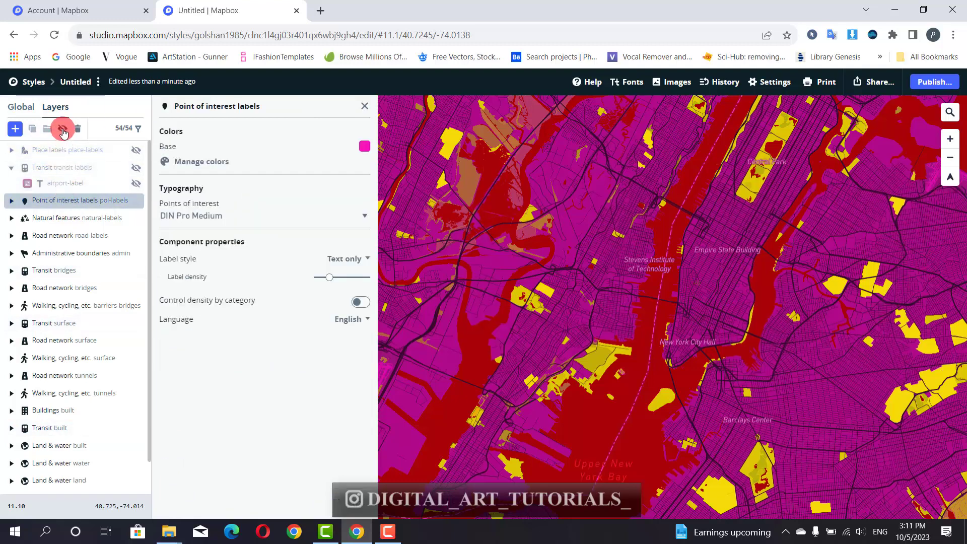
left_click(74, 218)
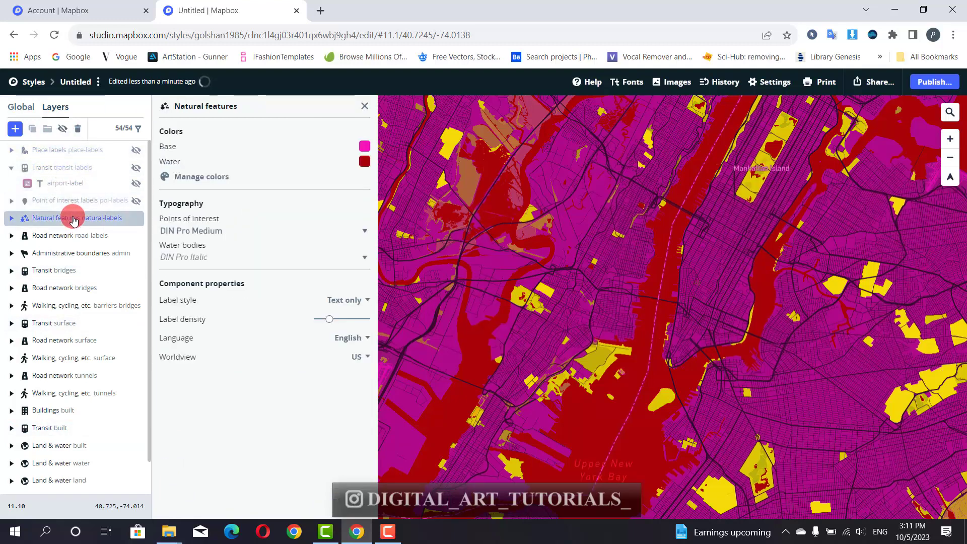
left_click(64, 130)
left_click(89, 237)
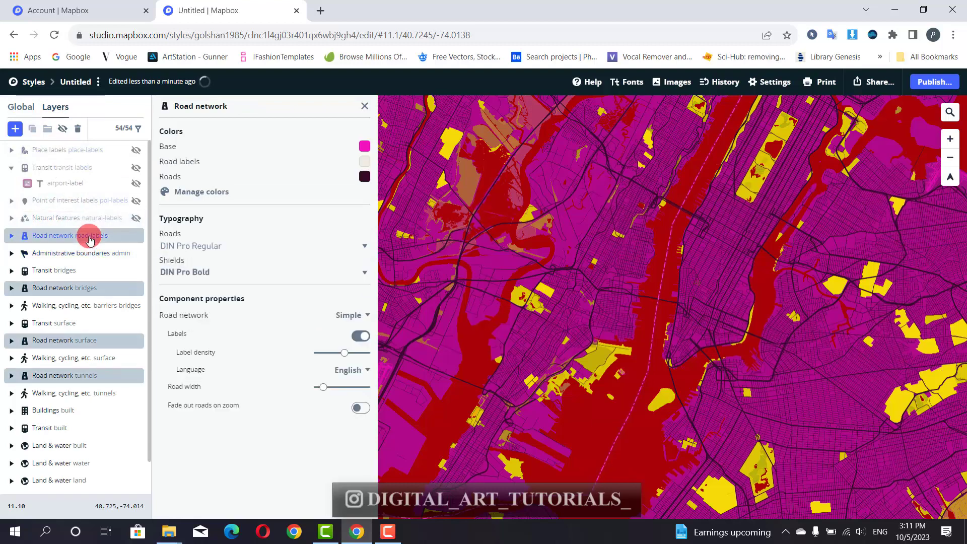
left_click(14, 238)
left_click(58, 251)
left_click(62, 130)
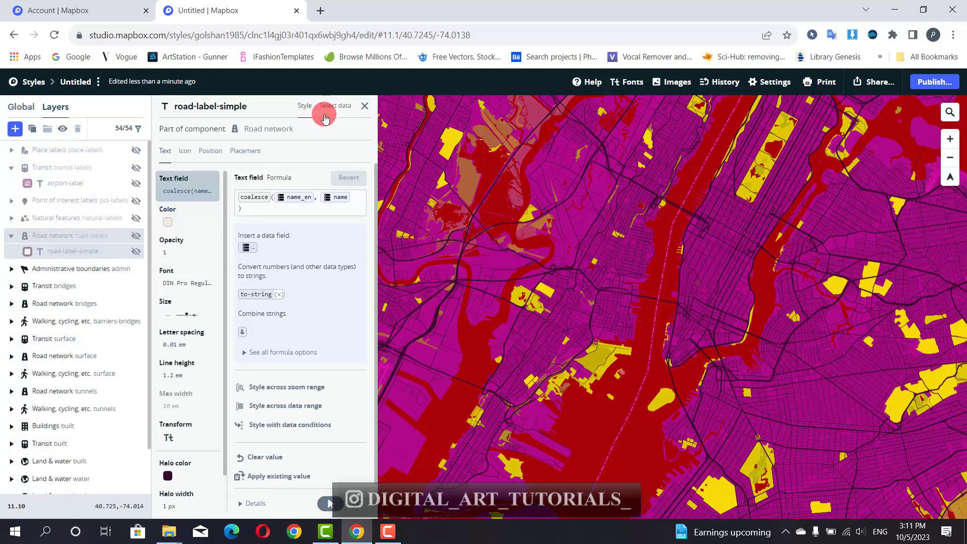
left_click(365, 105)
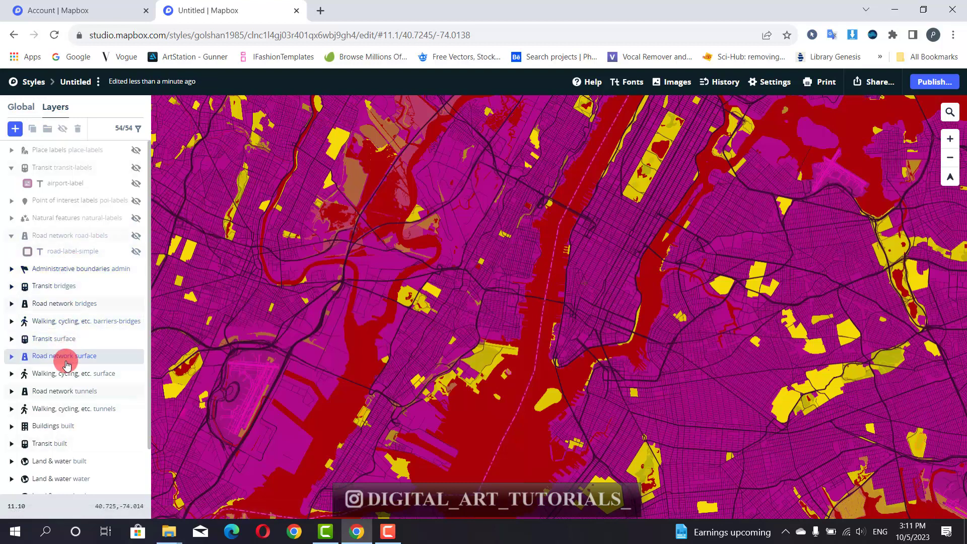
- Change the Land & water base colour to a lighter, brighter pink
scroll(60, 418, "down", 2)
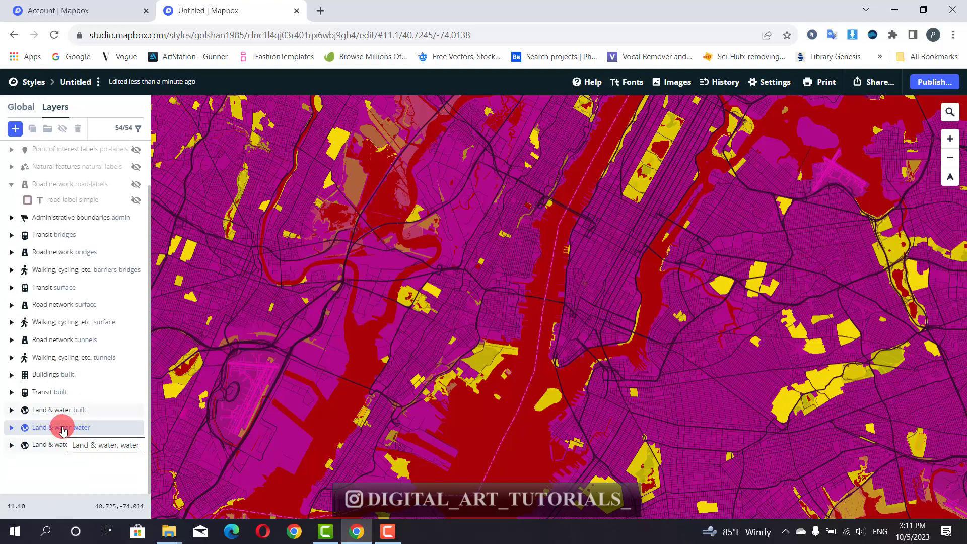
left_click(63, 429)
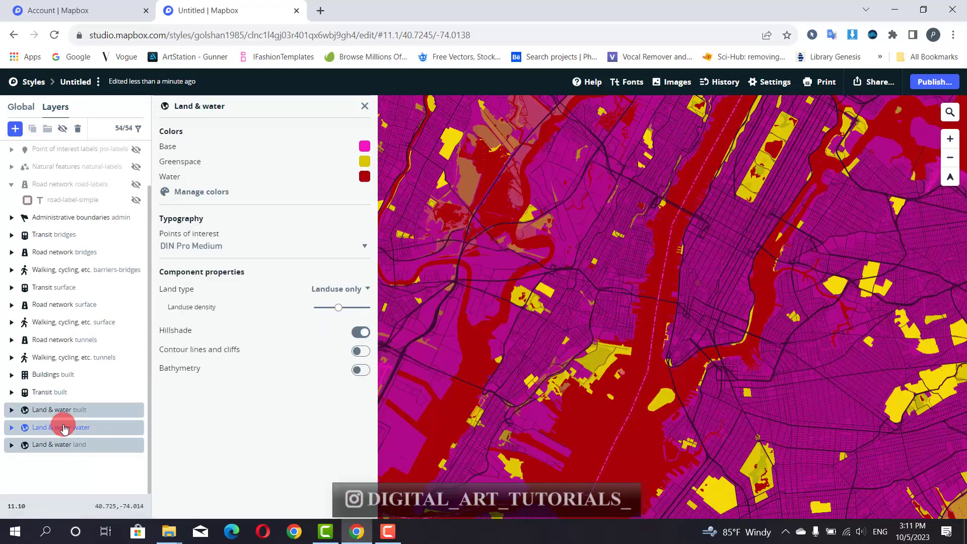
left_click(364, 147)
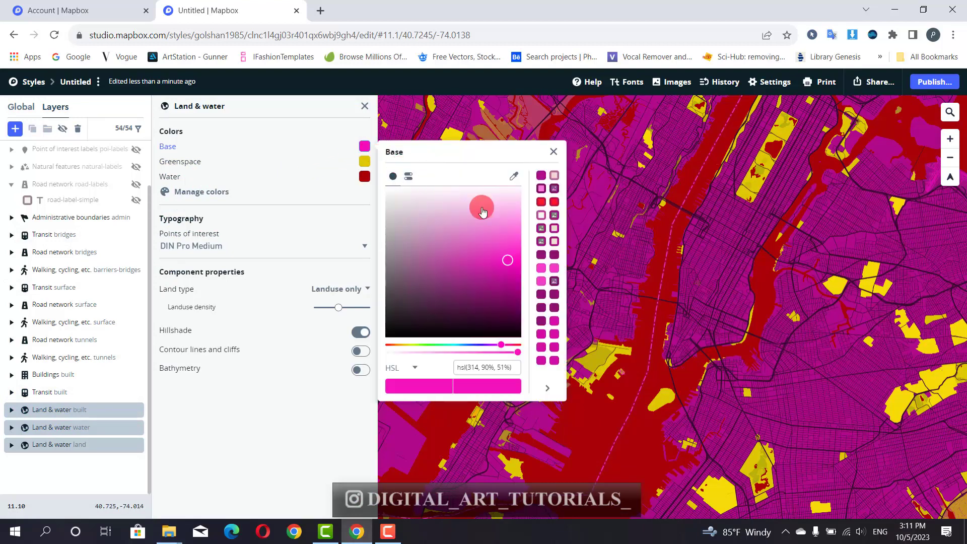
left_click_drag(479, 207, 505, 248)
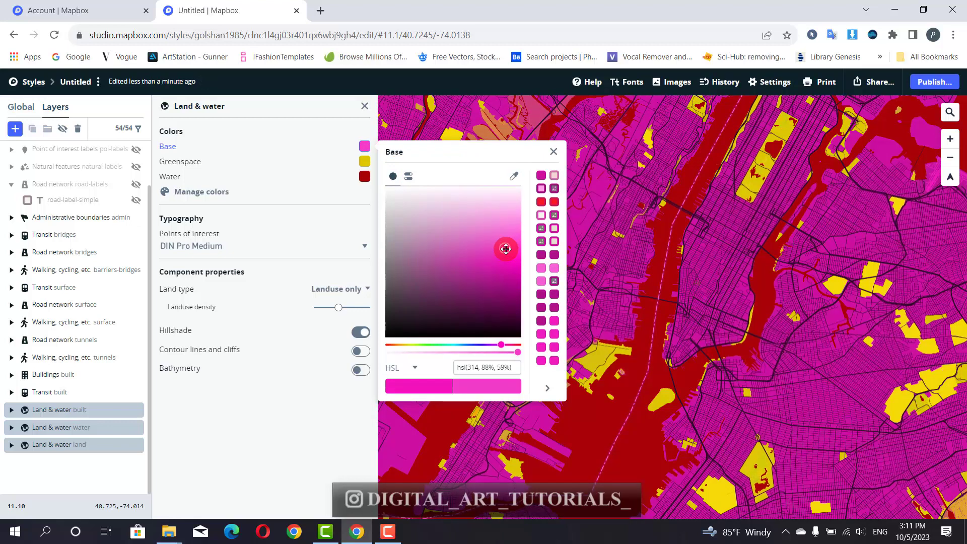
left_click(553, 151)
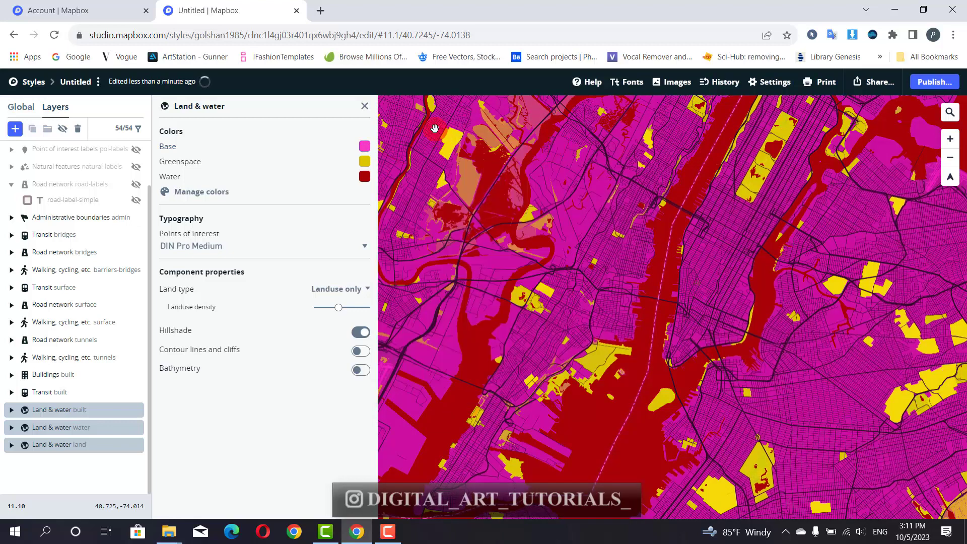
left_click(364, 105)
- Switch to the style's Global settings and scroll down to the colour list
left_click(17, 109)
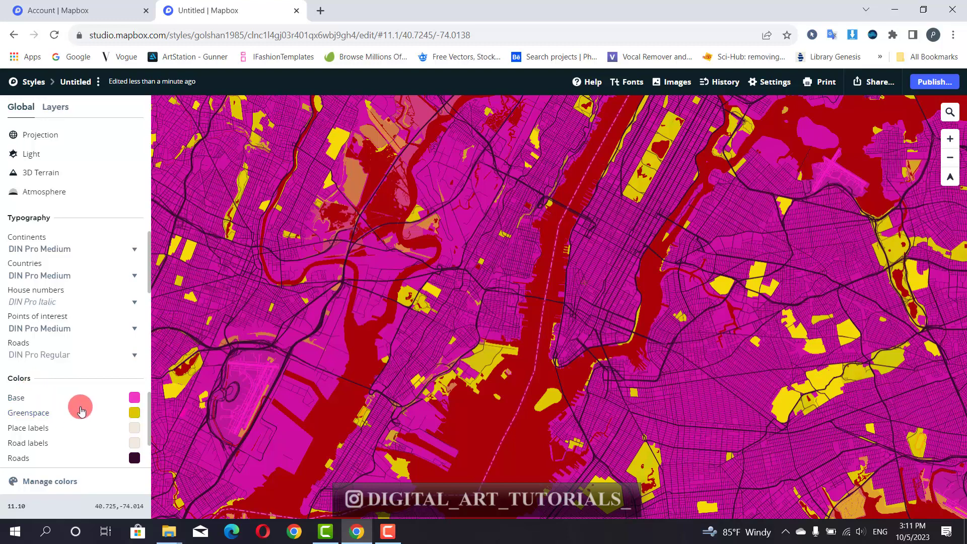
scroll(81, 409, "down", 1)
scroll(81, 409, "down", 1)
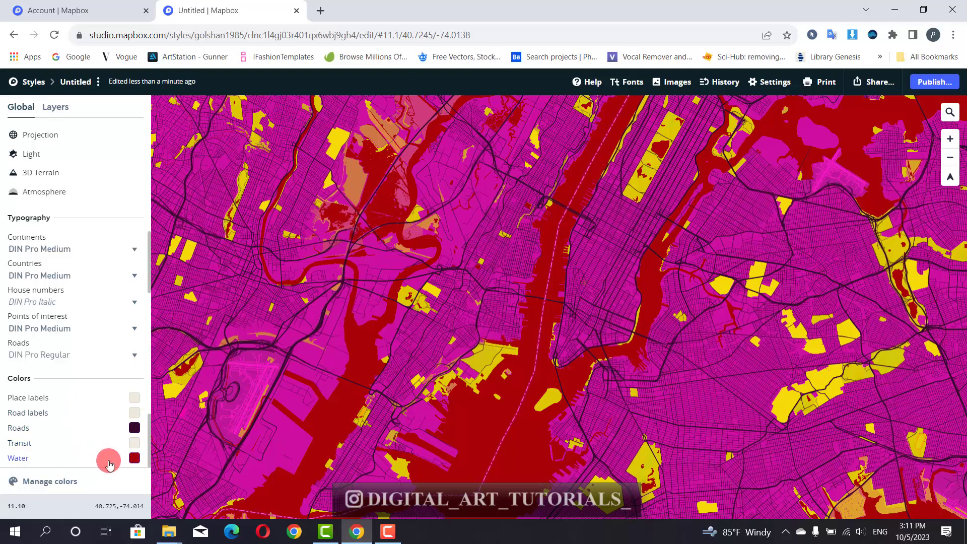
- Follow the Water colour's linked Natural features layers to water-point-label, then return to Global
left_click(134, 459)
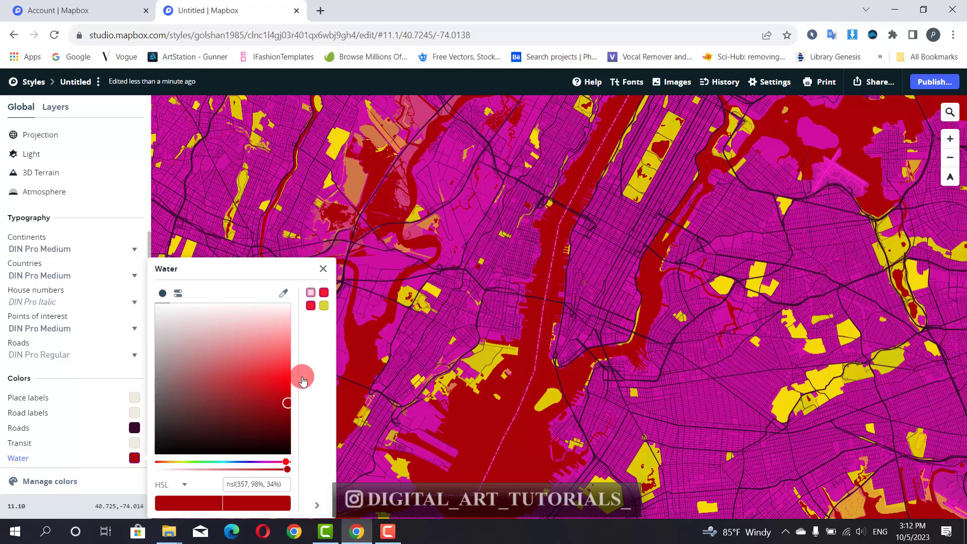
left_click(313, 302)
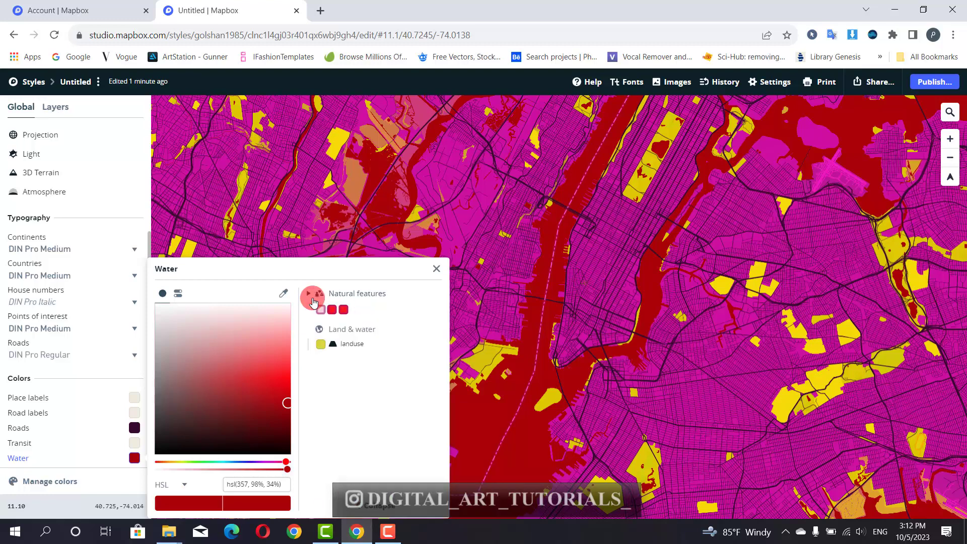
left_click(371, 297)
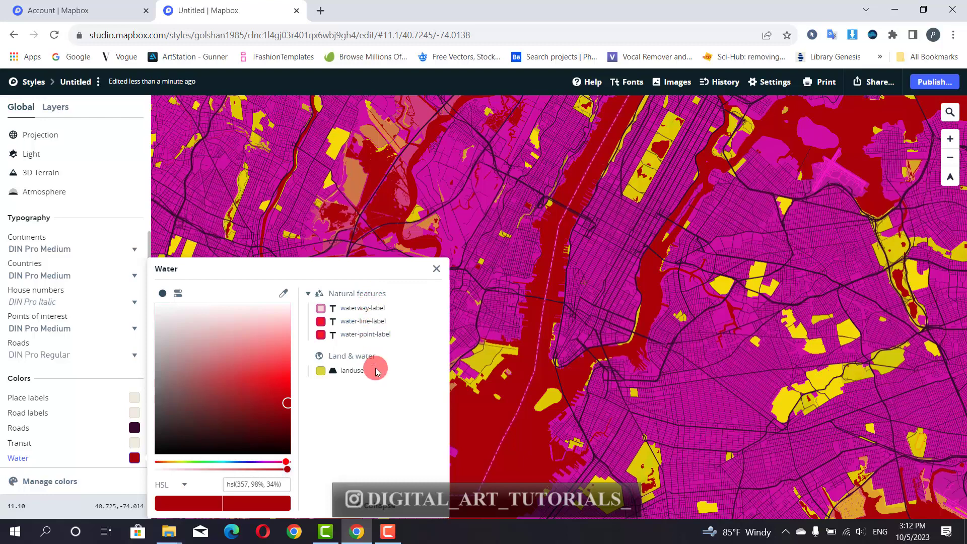
left_click(355, 336)
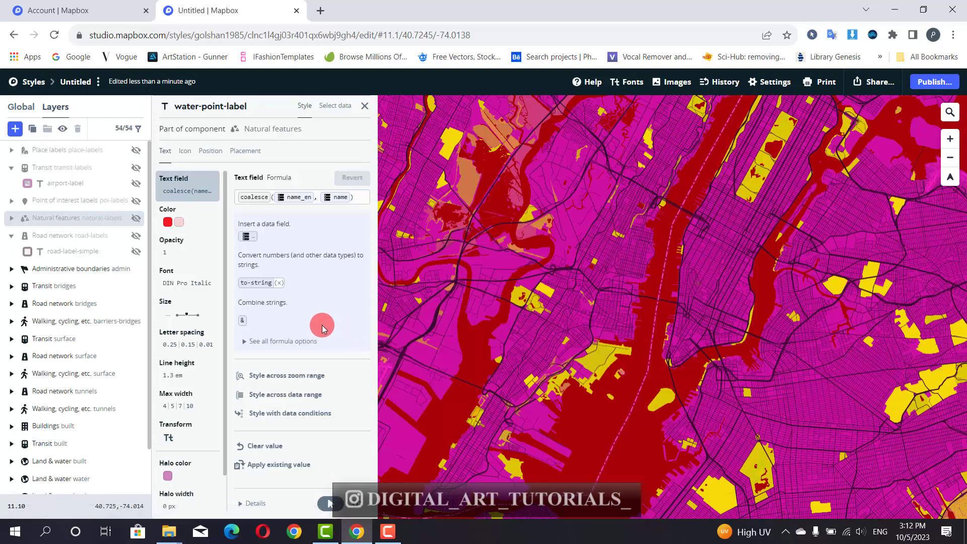
left_click(10, 111)
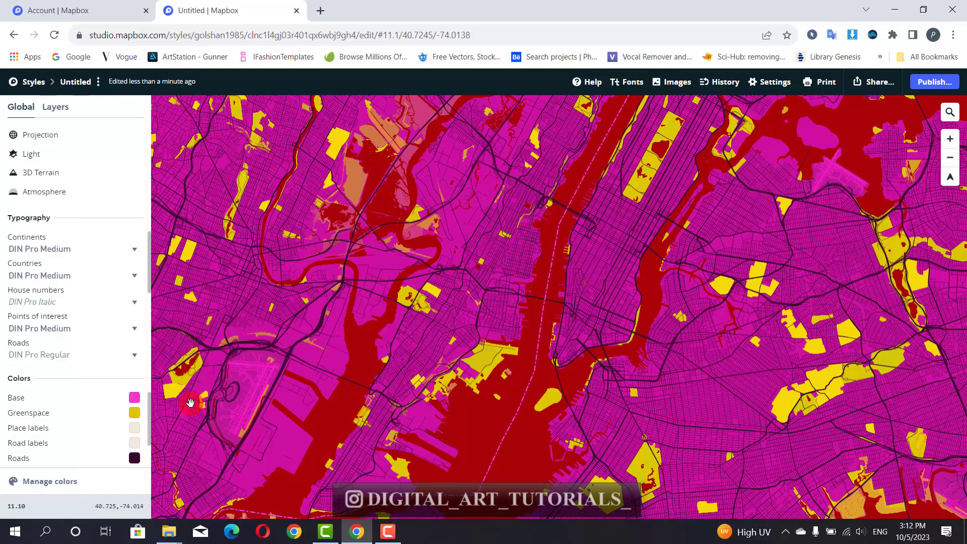